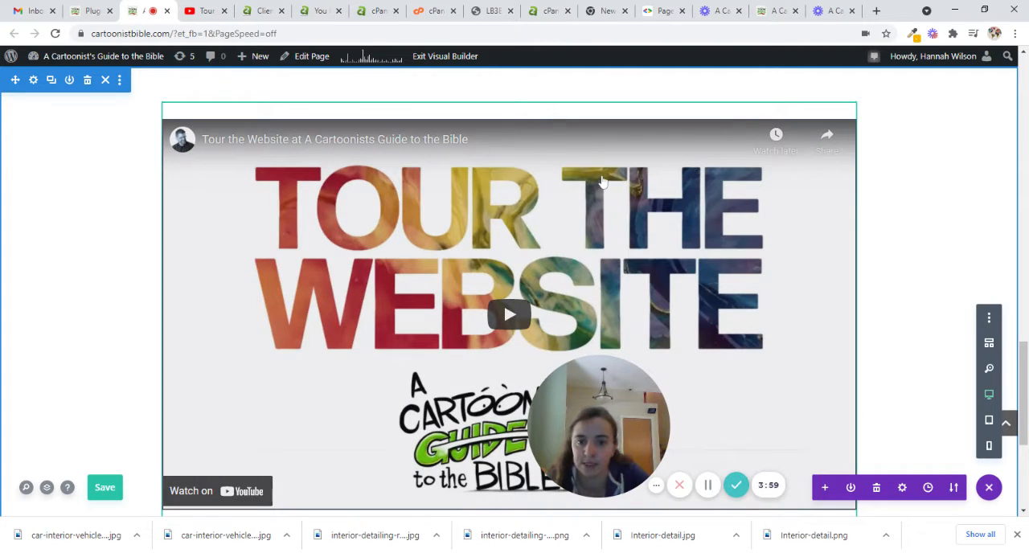
- Check the settings of the "Tour the Website" video module without changing them, and delete the module from its row
mouse_move(288, 240)
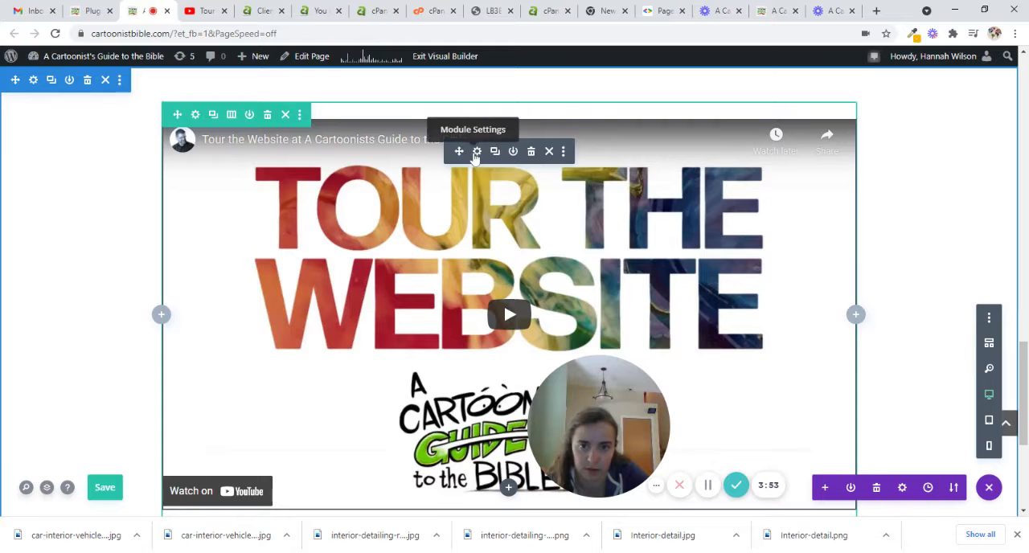
left_click(476, 151)
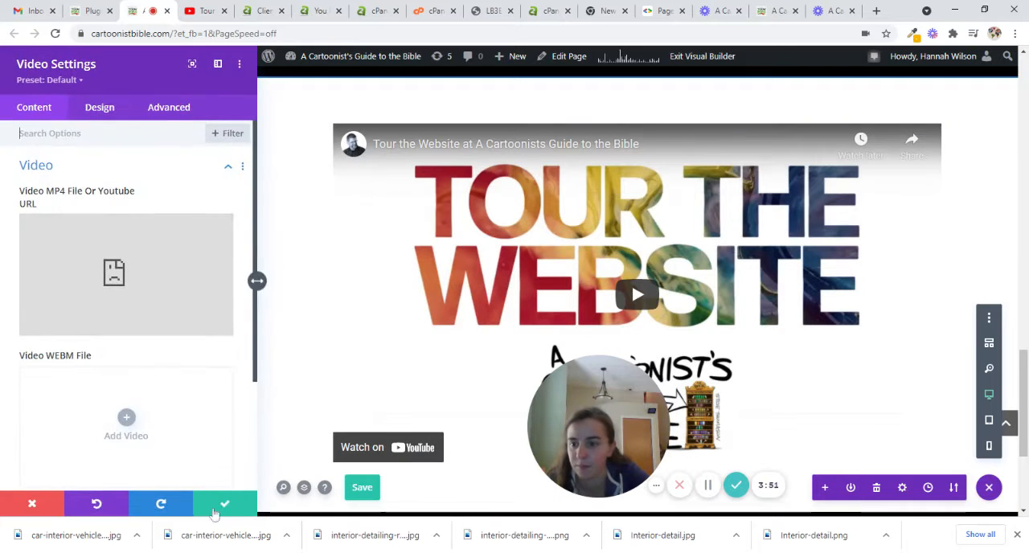
left_click(210, 503)
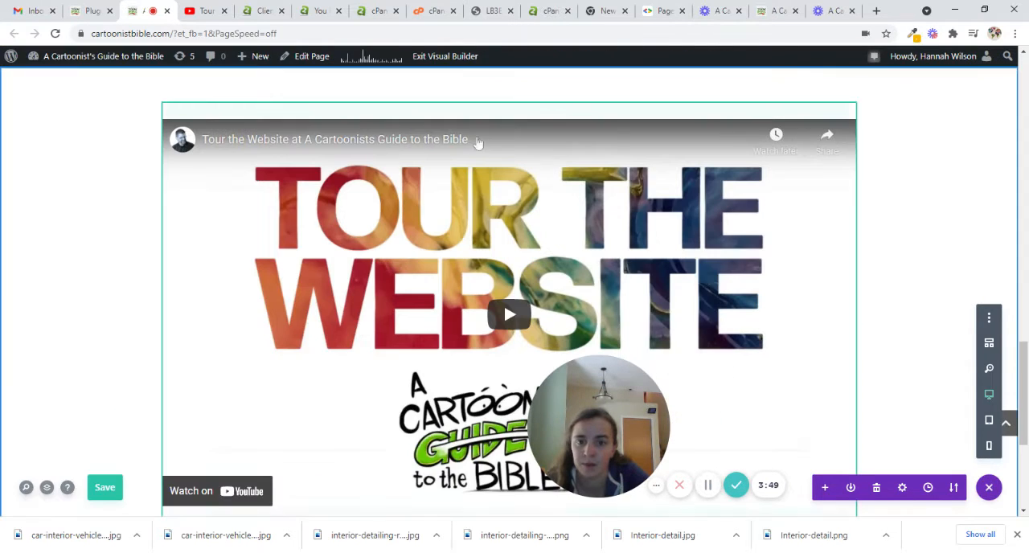
mouse_move(570, 171)
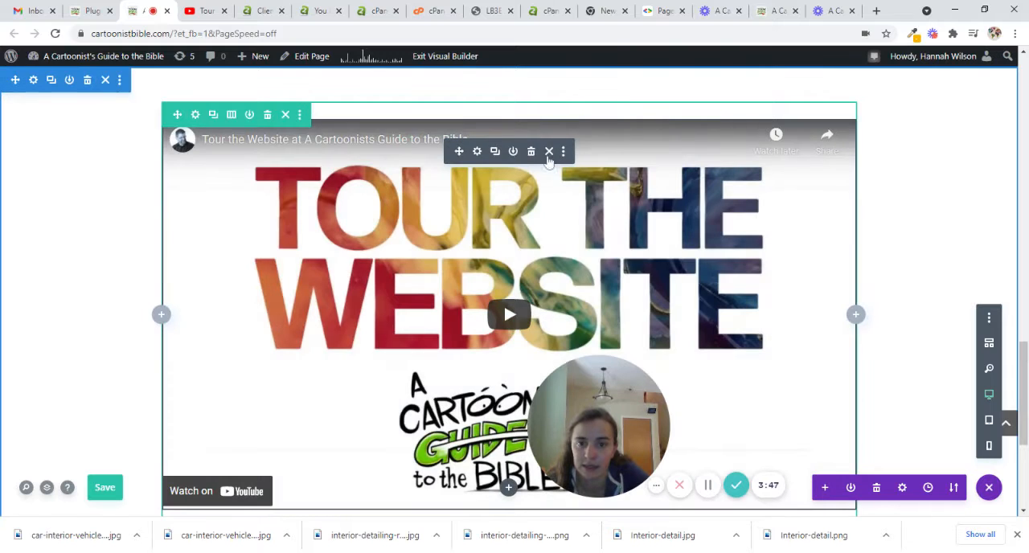
left_click(530, 152)
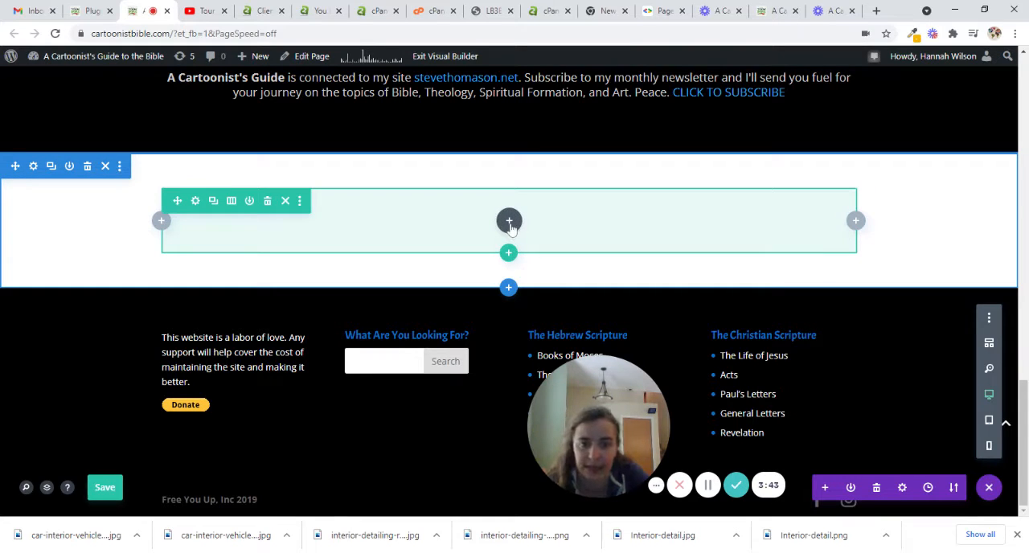
- Insert a Code module into the emptied row and get its code field ready for input
left_click(510, 224)
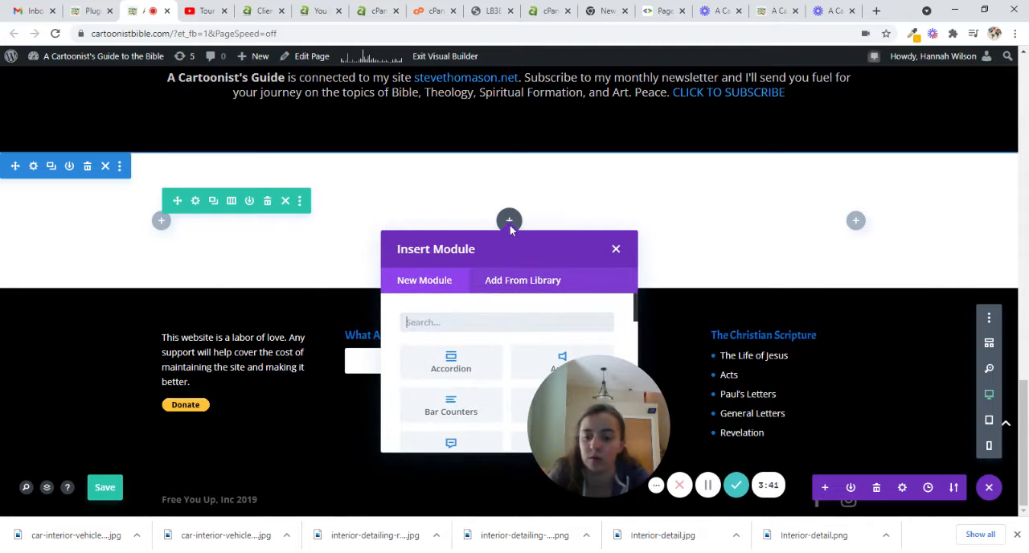
type("code")
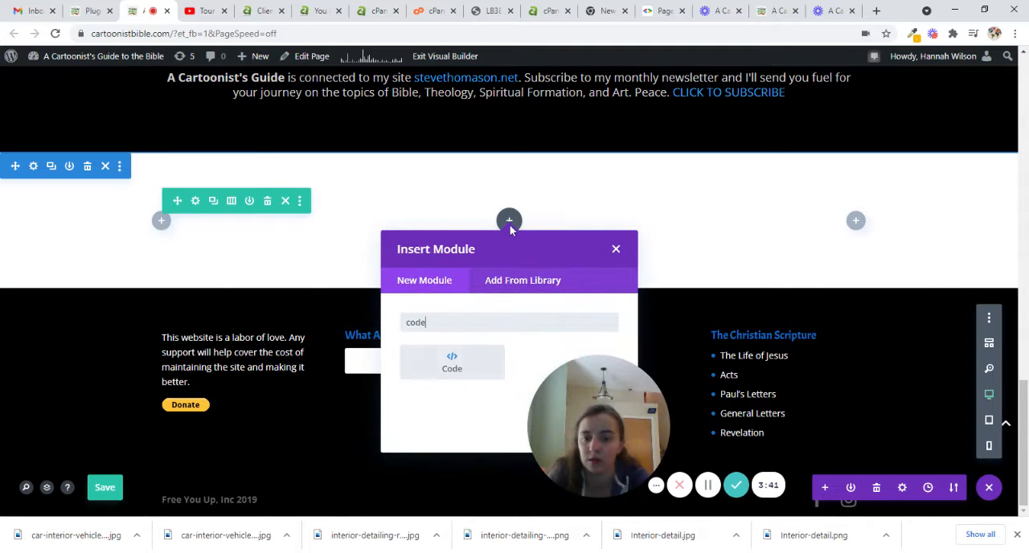
left_click(452, 365)
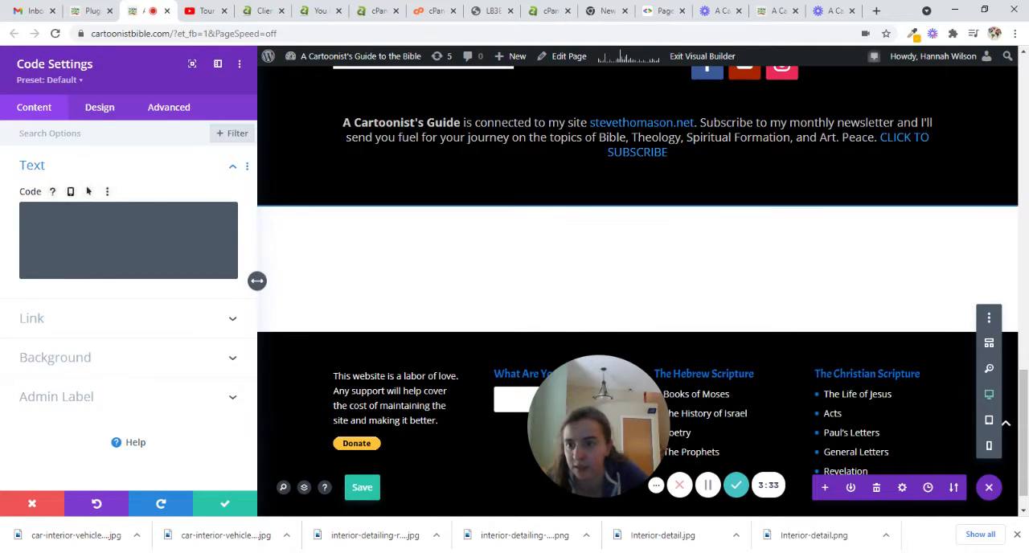
left_click(128, 239)
- On the site's reloaded plugins page, open the details of WP YouTube Lyte at the shortcode examples
left_click(94, 10)
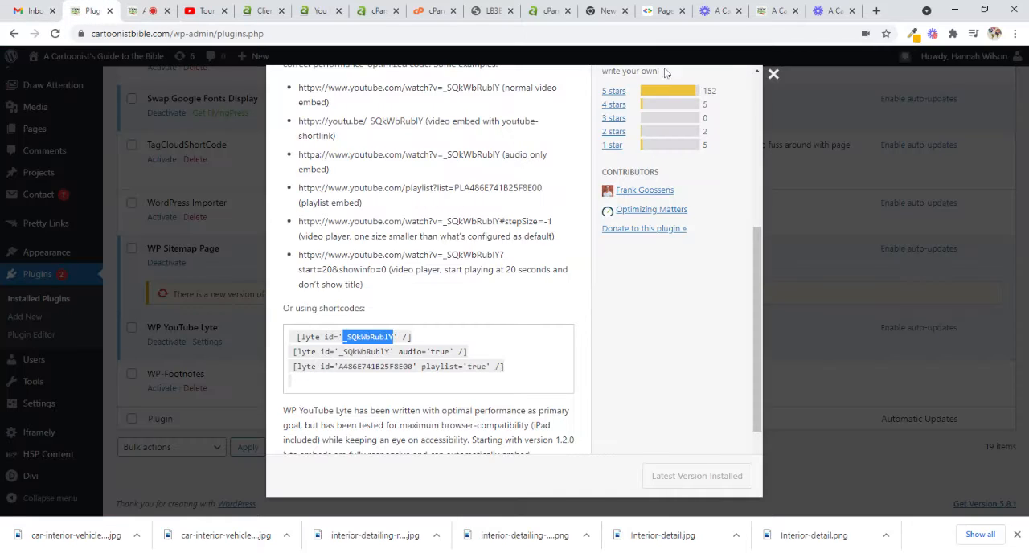
left_click(774, 74)
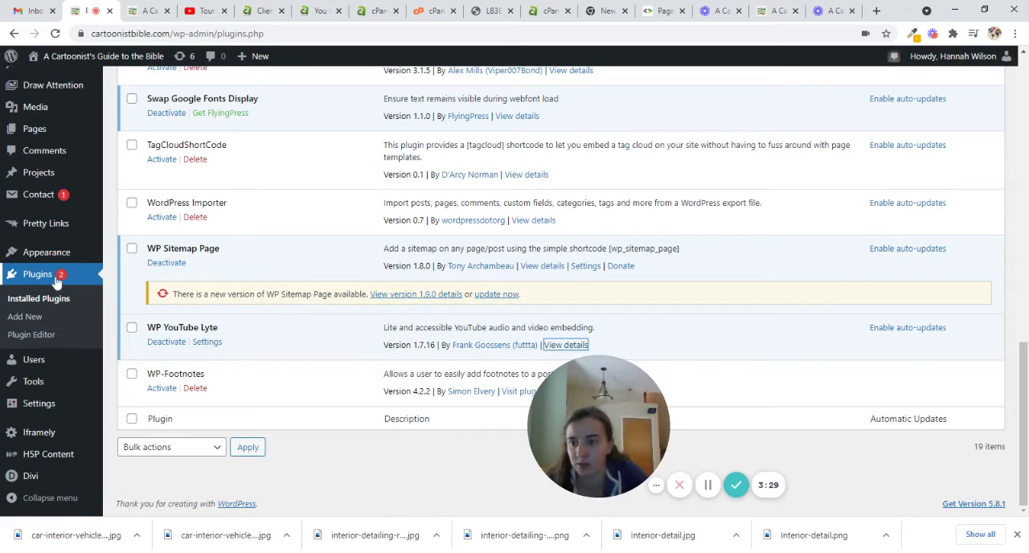
left_click(66, 278)
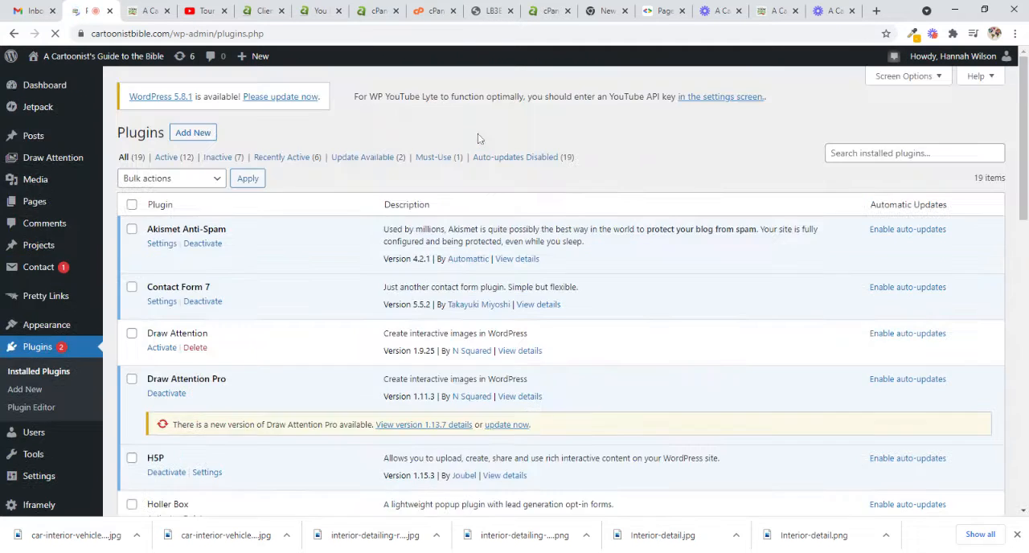
scroll(529, 167, "down", 1)
scroll(529, 167, "down", 10)
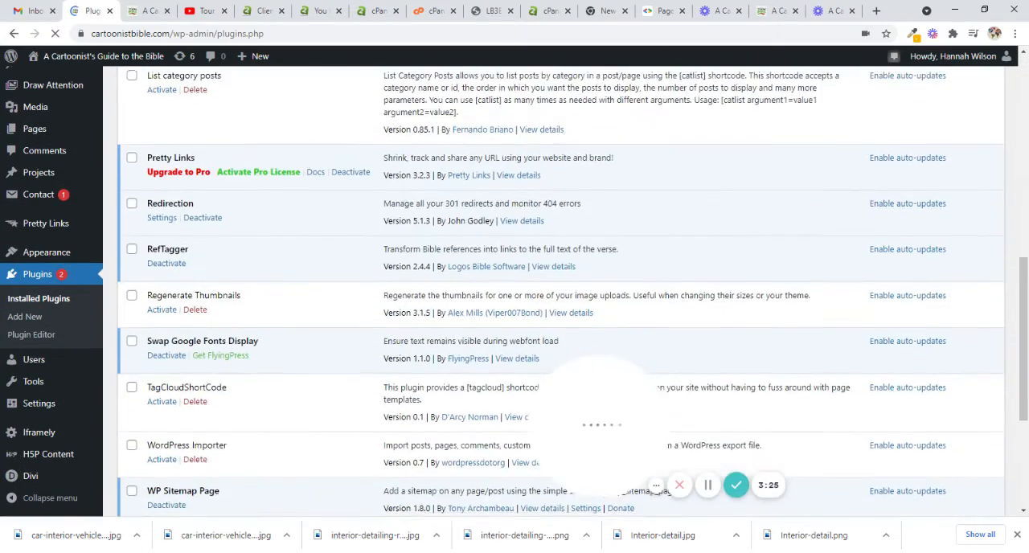
scroll(365, 274, "down", 1)
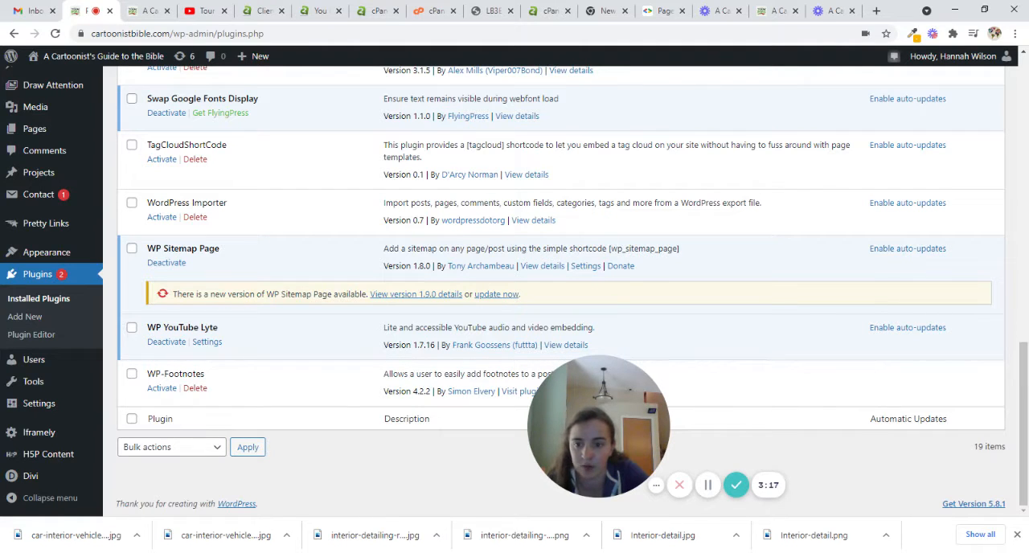
left_click(566, 345)
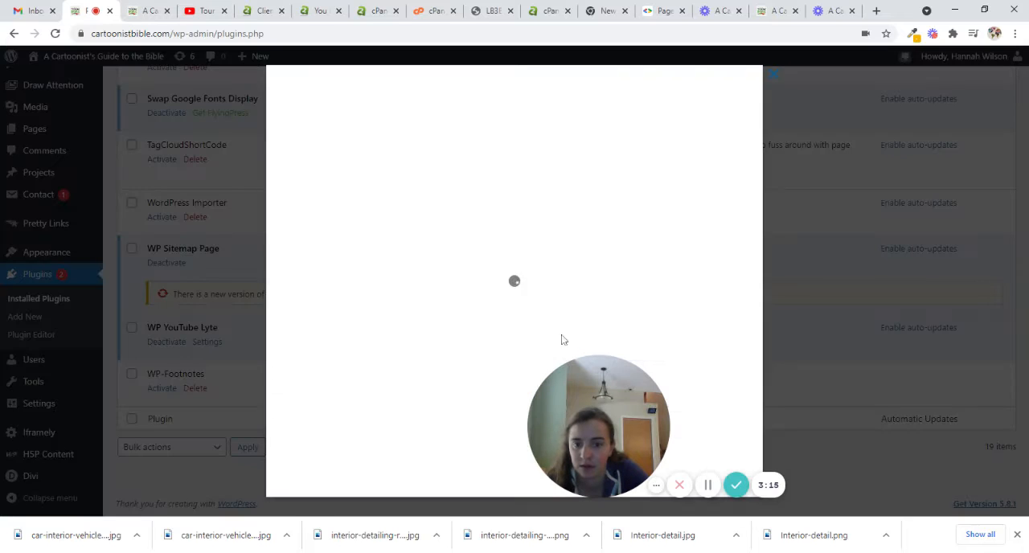
scroll(562, 338, "down", 5)
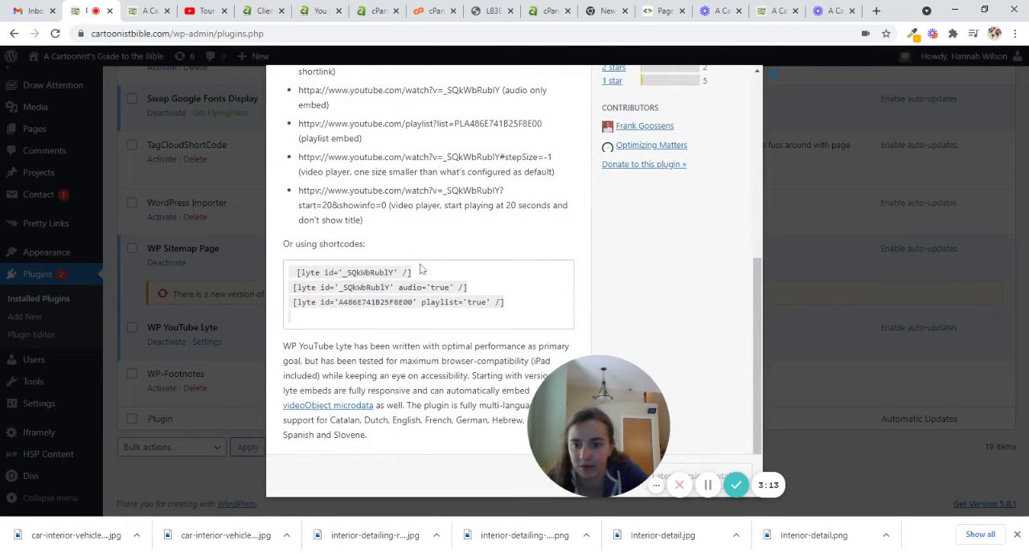
- Copy the shortcode [lyte id='_SQkWbRublY' /] from the plugin details into the new Code module
left_click_drag(418, 274, 305, 274)
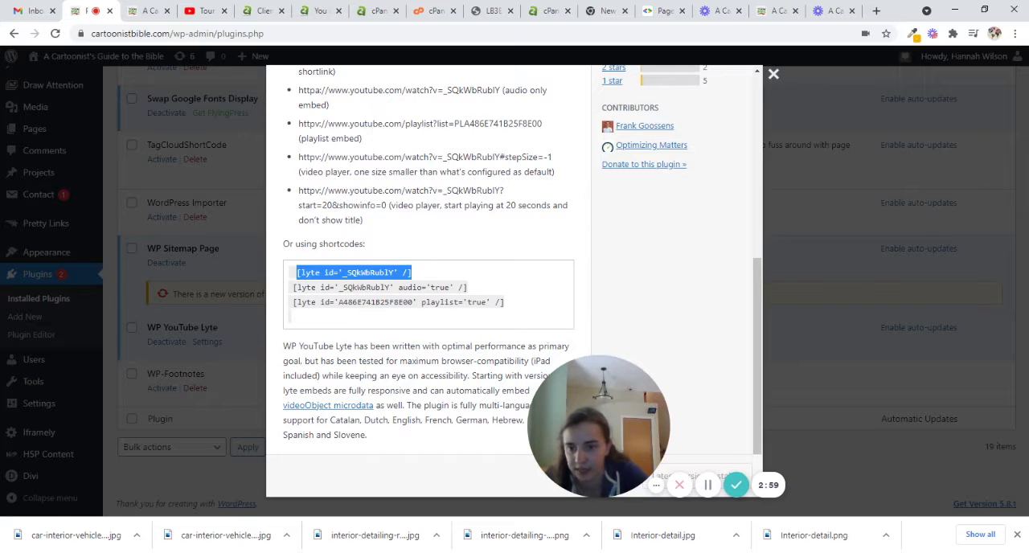
left_click_drag(343, 272, 385, 273)
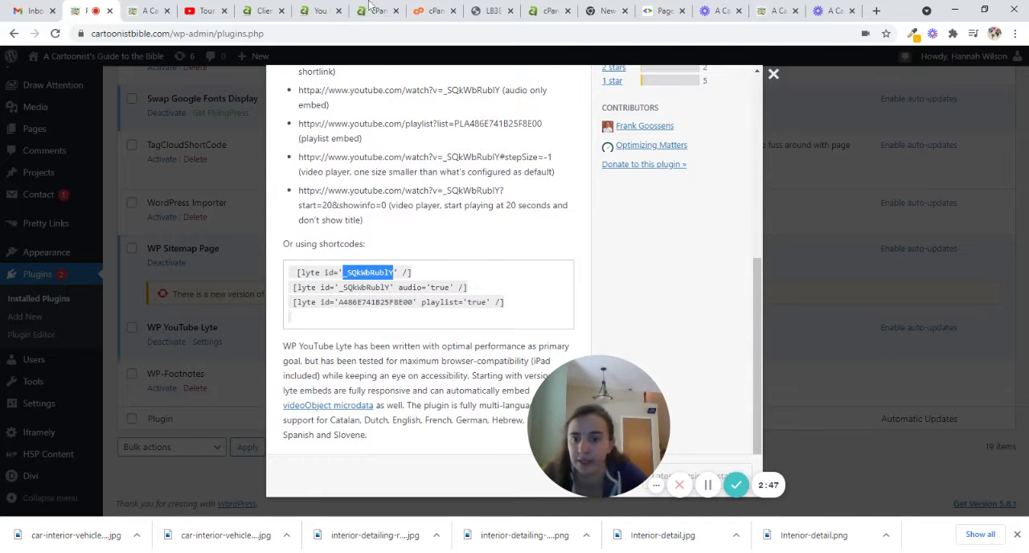
left_click(153, 10)
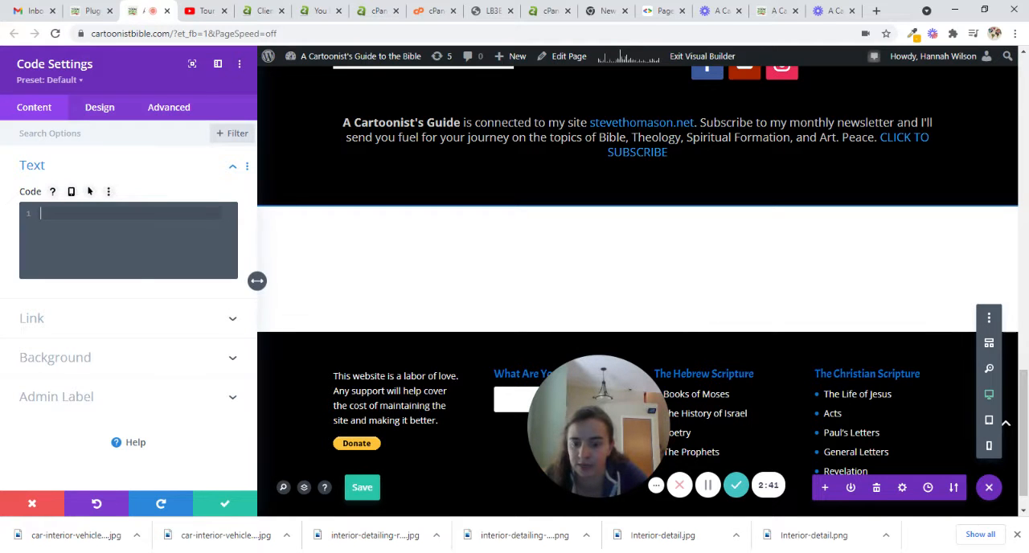
type("[lyte id='_SQkWbRublY' /]")
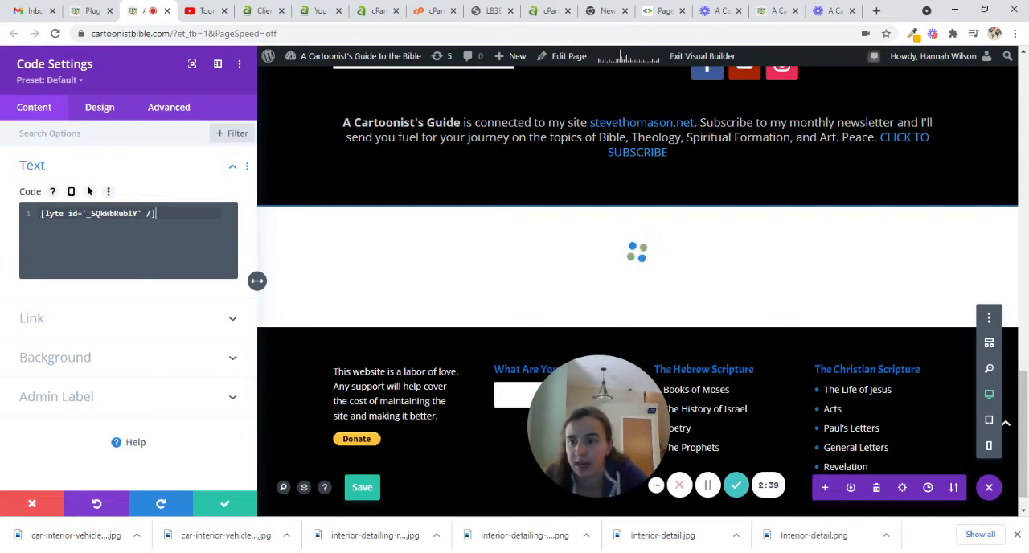
- Replace the sample ID in the shortcode with the tour video's ID, -ISDutV7vH4, copied from its YouTube page address
left_click(206, 11)
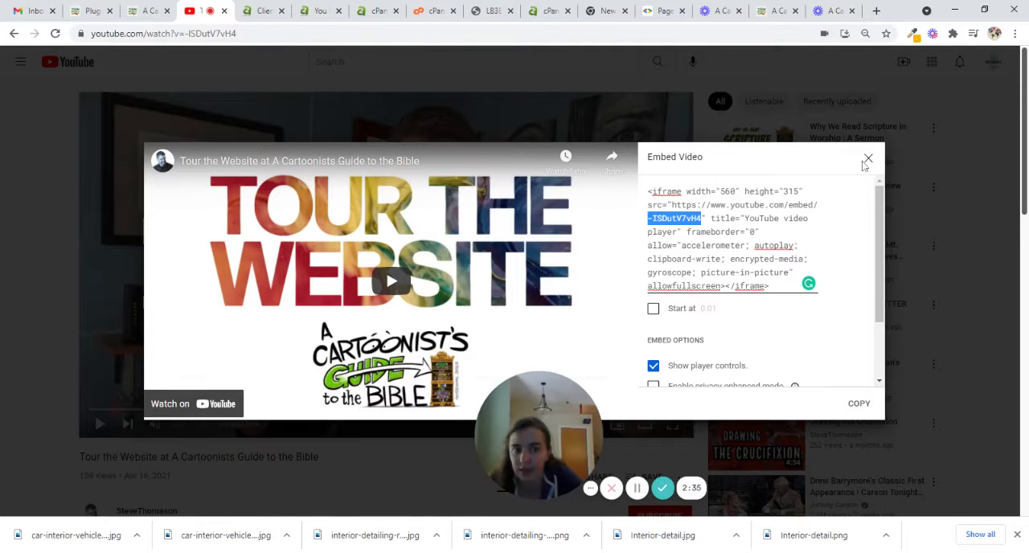
left_click(201, 106)
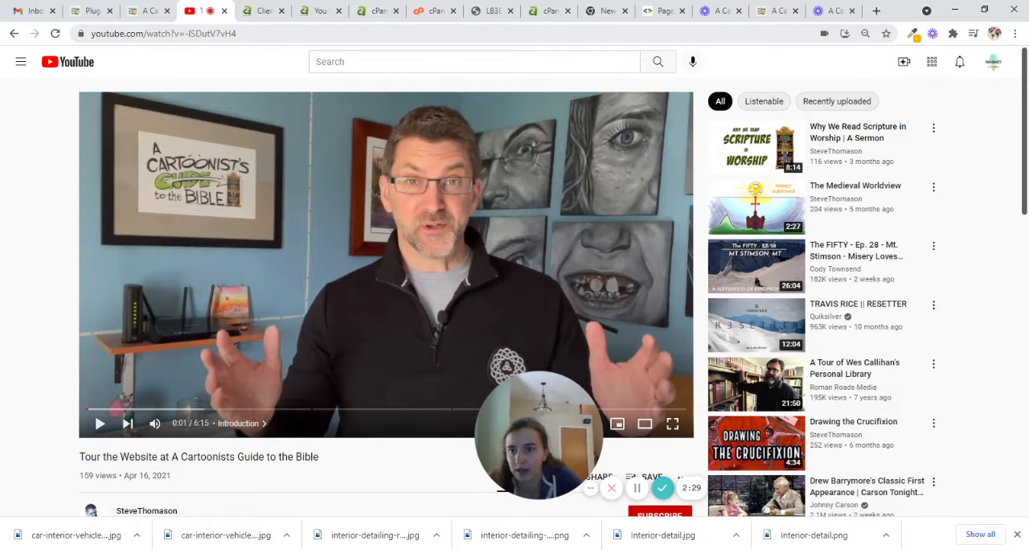
left_click_drag(179, 34, 284, 34)
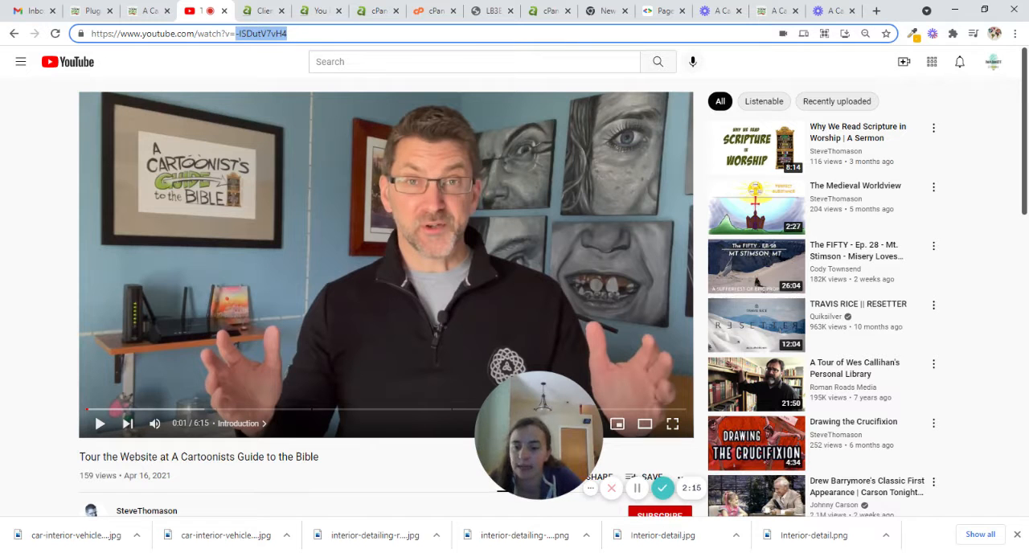
left_click(149, 10)
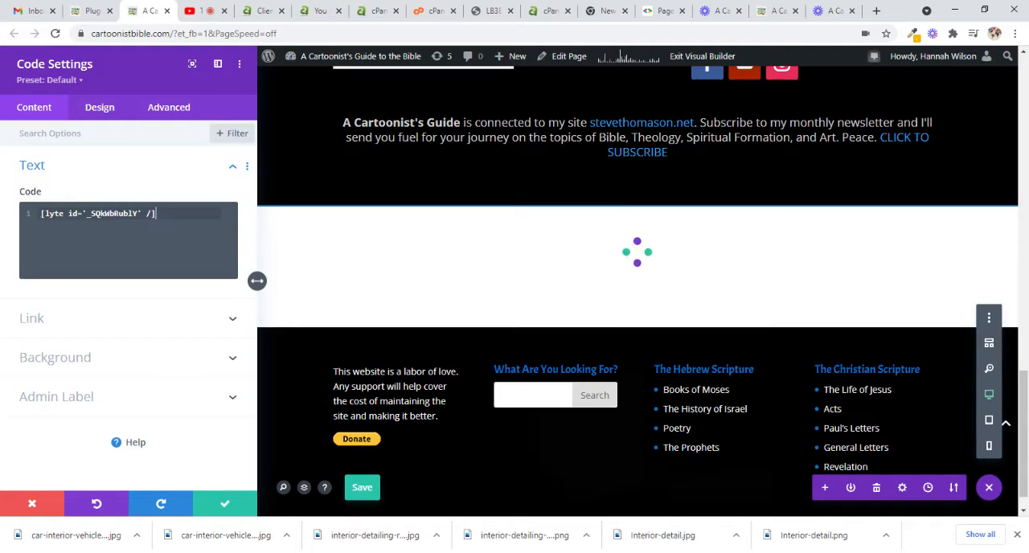
left_click_drag(138, 214, 86, 214)
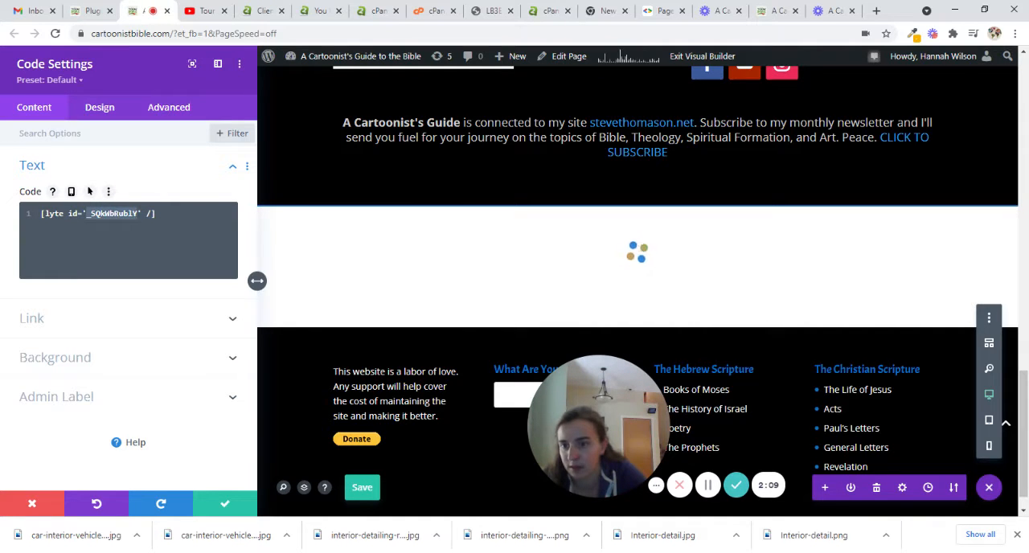
type("-ISDutV7vH4")
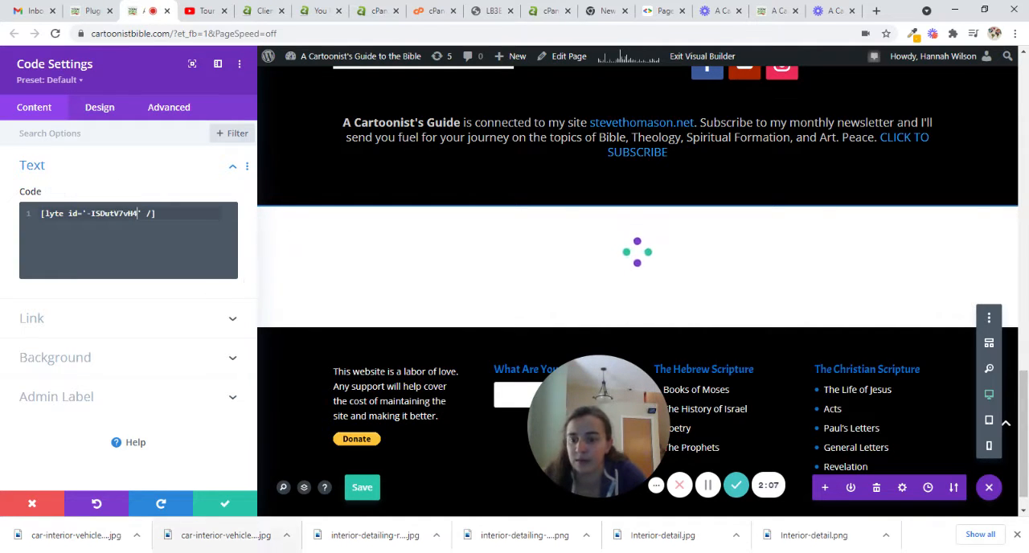
- Save the Code module and the page, and view the embedded tour video on the live home page
left_click(223, 507)
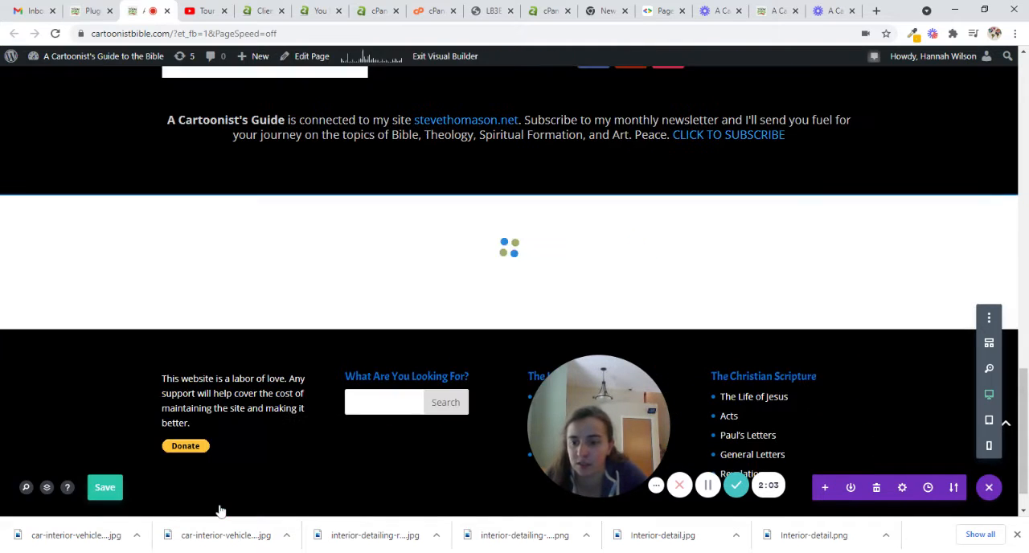
left_click(103, 492)
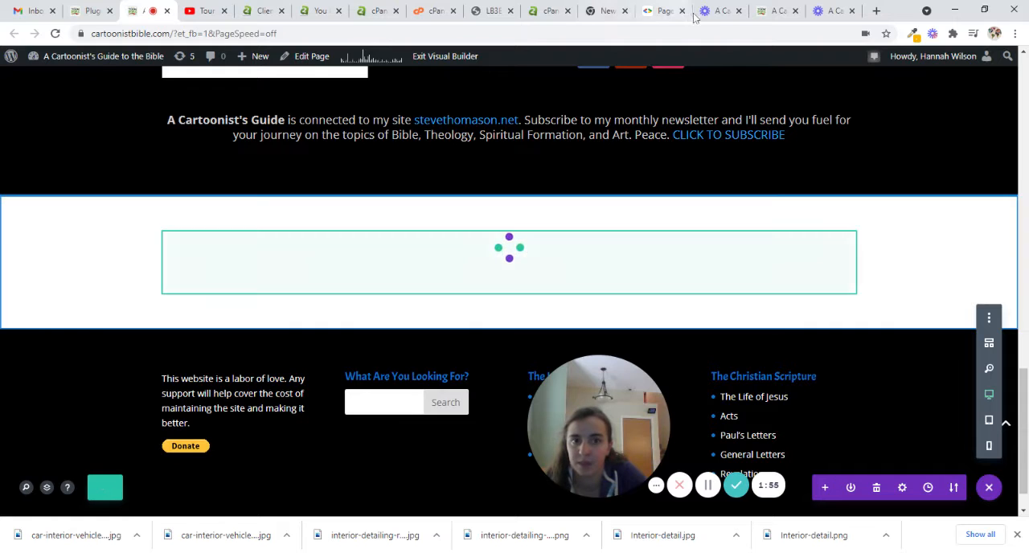
left_click(776, 10)
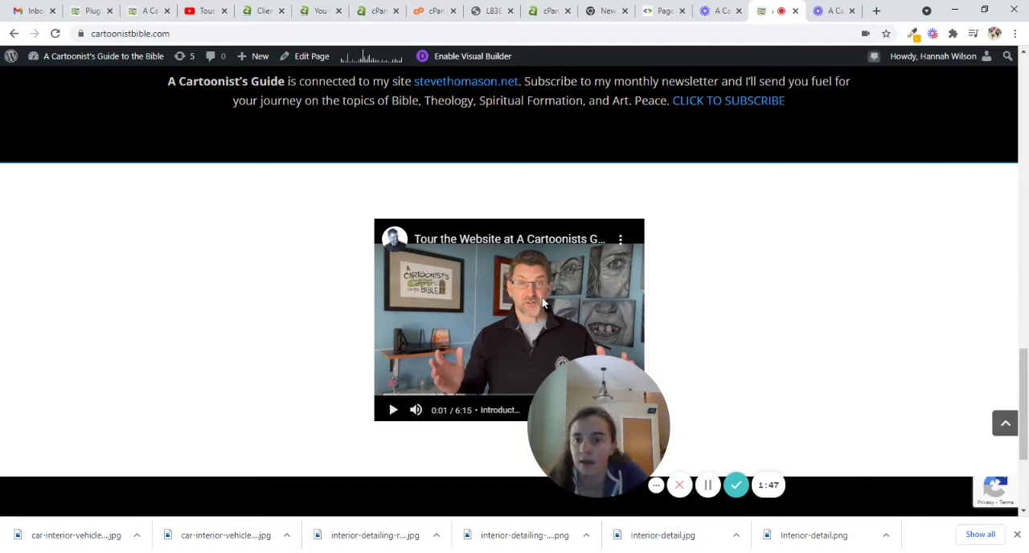
- Return to the site's plugins page, close the plugin details and open the WP YouTube Lyte settings
left_click(153, 12)
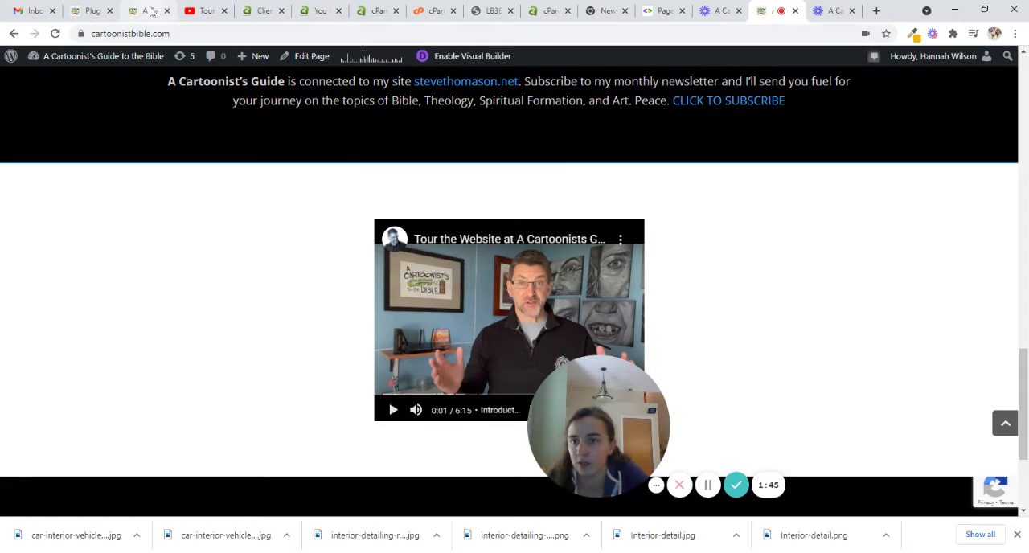
left_click(85, 8)
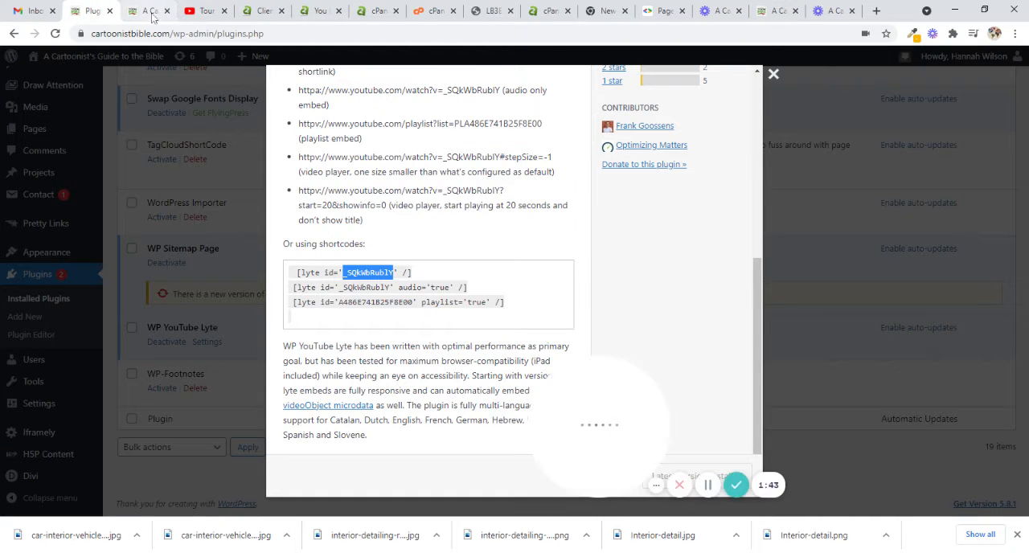
left_click(773, 75)
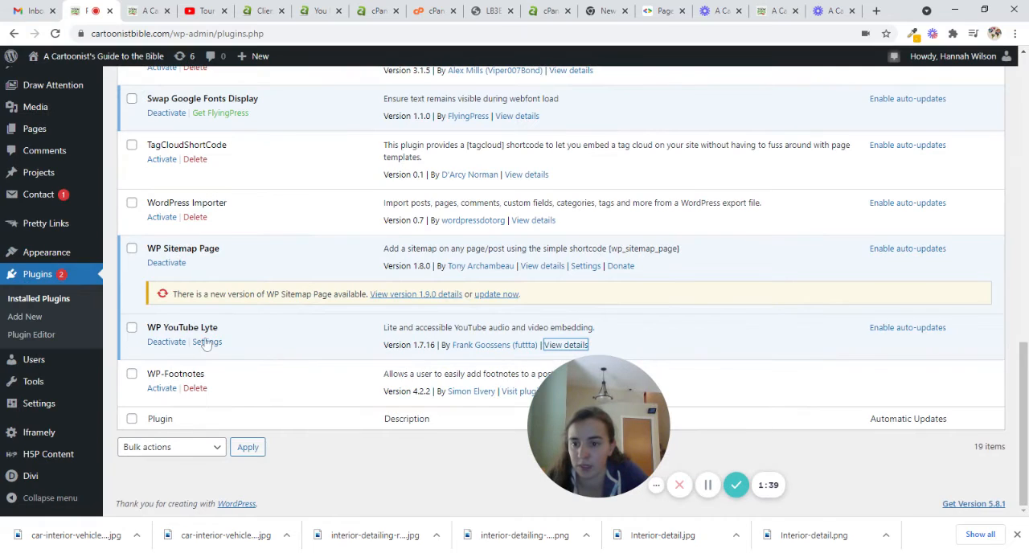
left_click(206, 342)
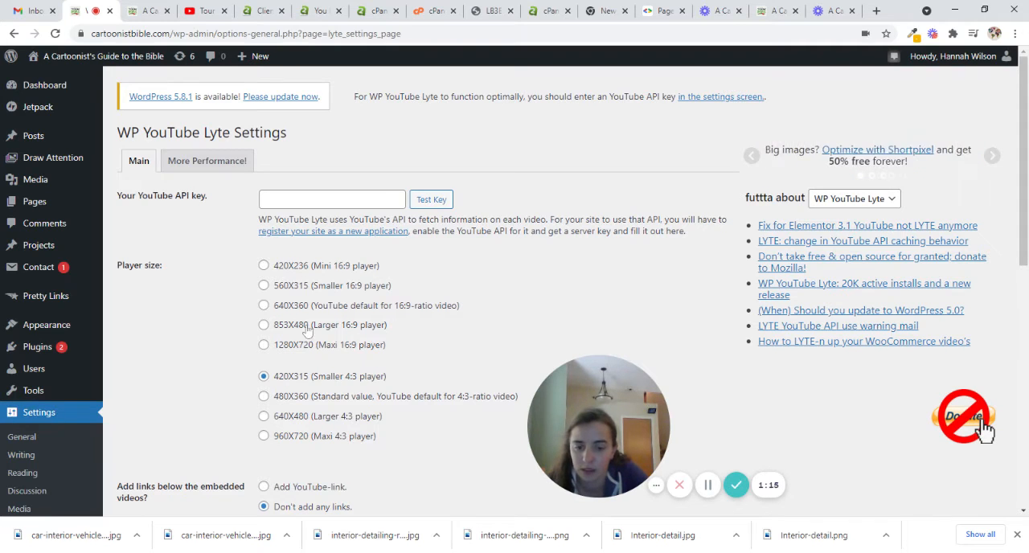
- Set the WP YouTube Lyte player size to 640X480 (Larger 4:3 player) and save the settings
left_click(262, 417)
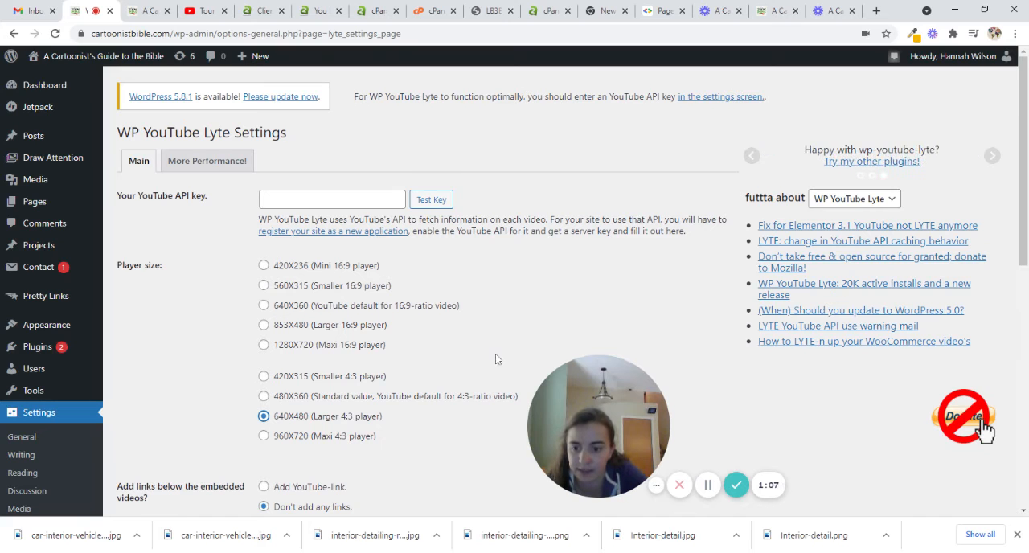
scroll(499, 357, "down", 1)
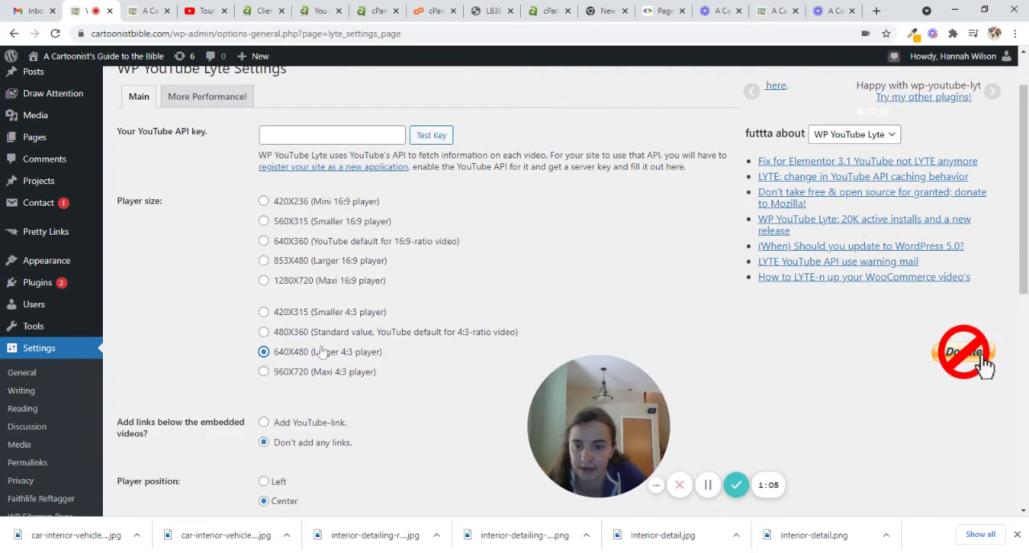
scroll(389, 351, "down", 1)
scroll(389, 345, "down", 6)
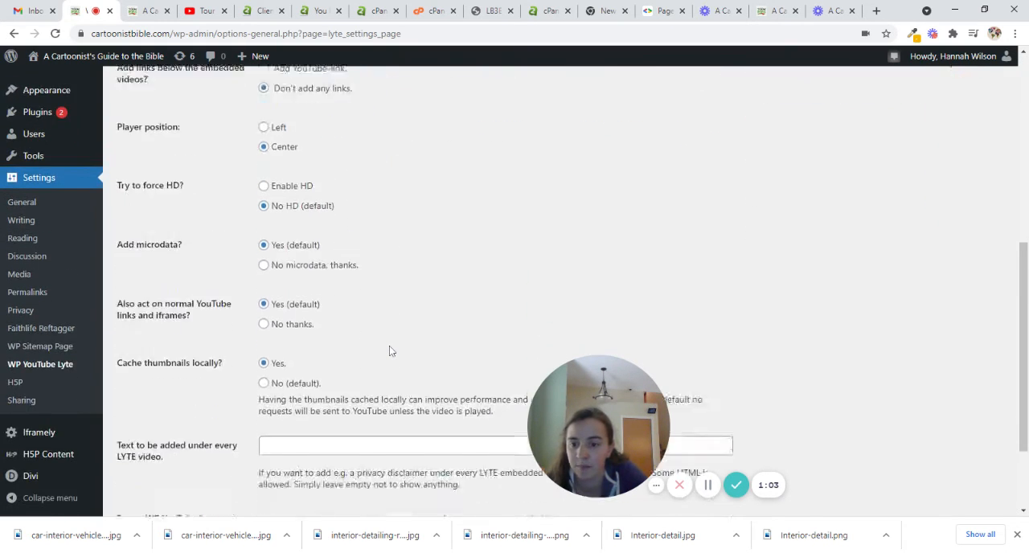
left_click(137, 450)
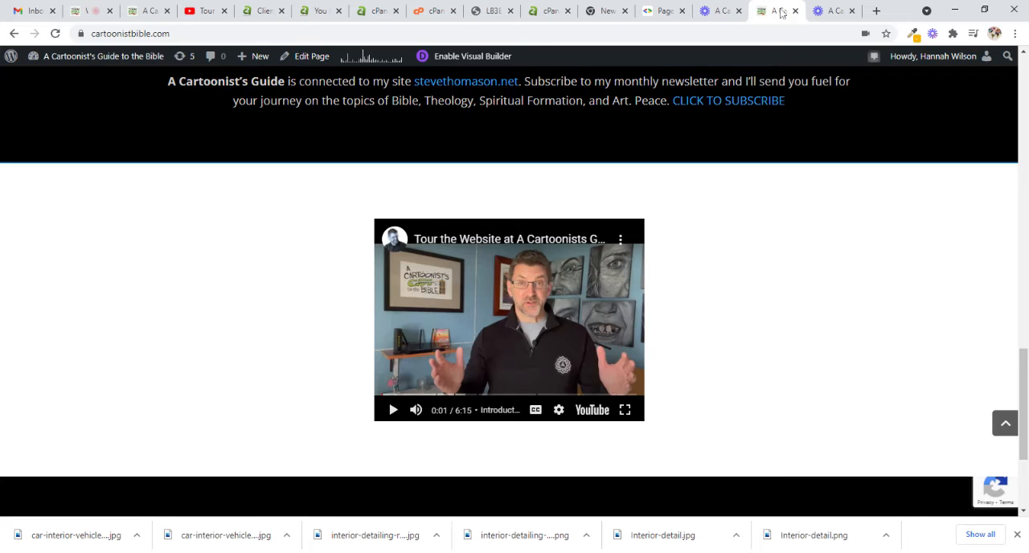
- Reload the live home page and check the size of the embedded tour video
left_click(773, 11)
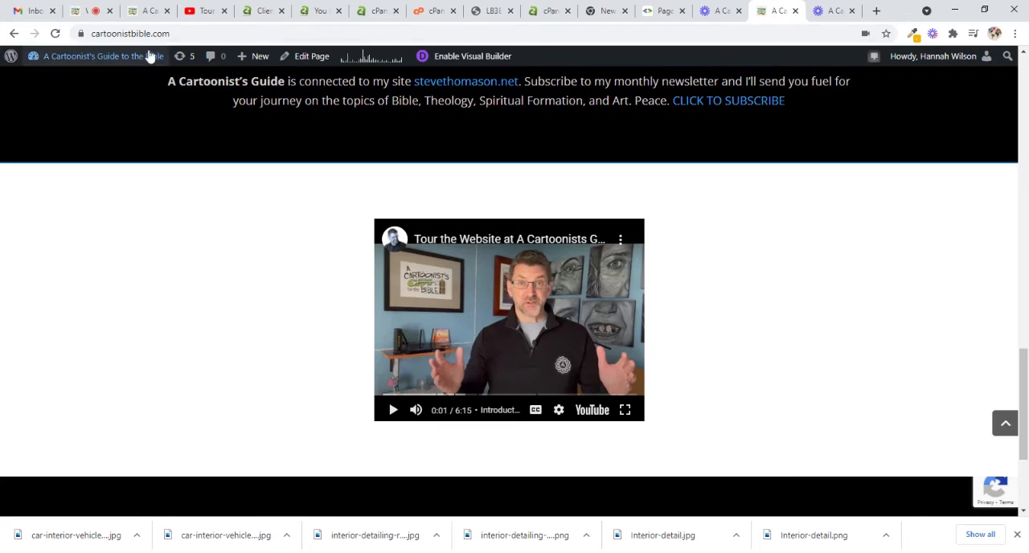
left_click(55, 35)
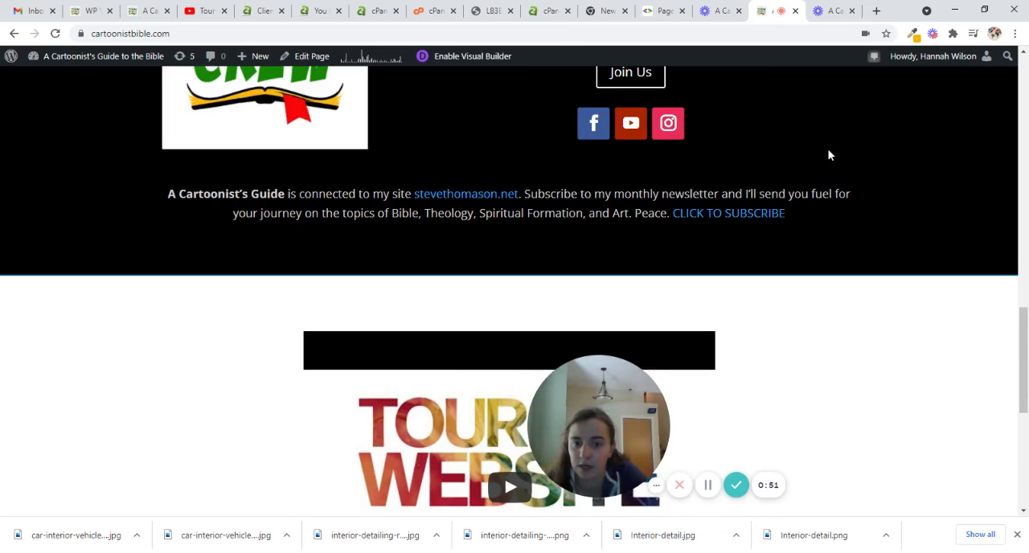
scroll(829, 154, "down", 3)
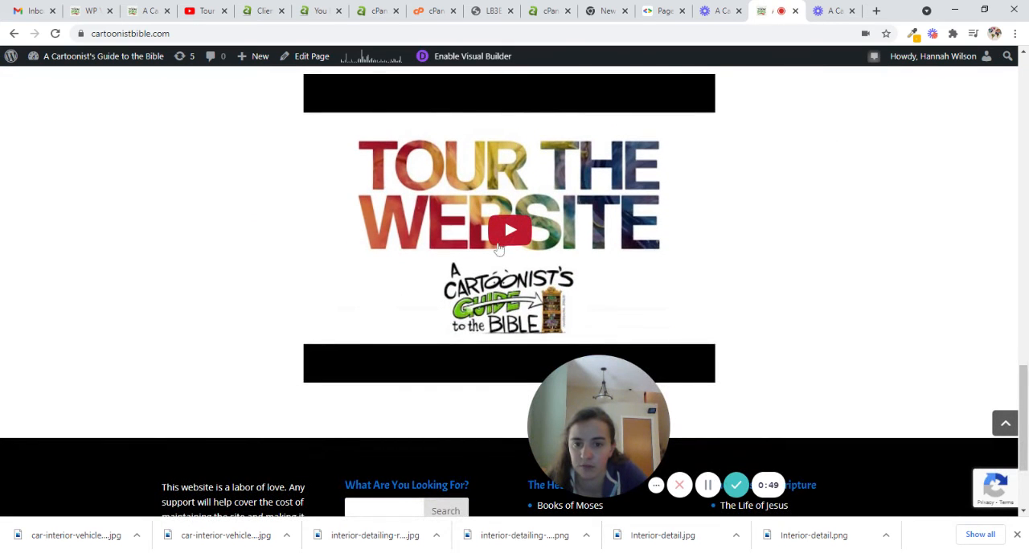
- Back in the WP YouTube Lyte settings, set the player size to 853X480 (Larger 16:9 player) and save the change
left_click(135, 16)
left_click(91, 11)
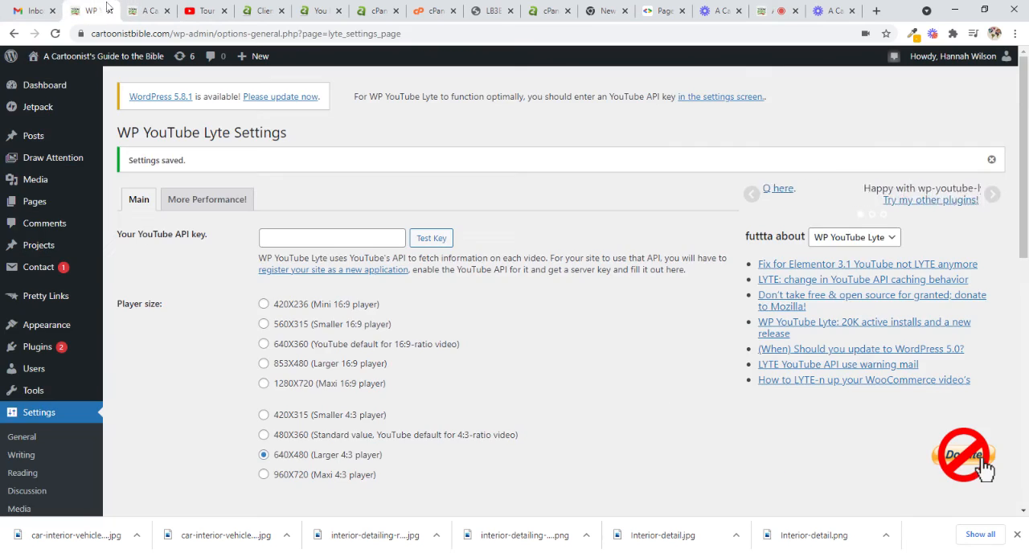
scroll(379, 379, "down", 2)
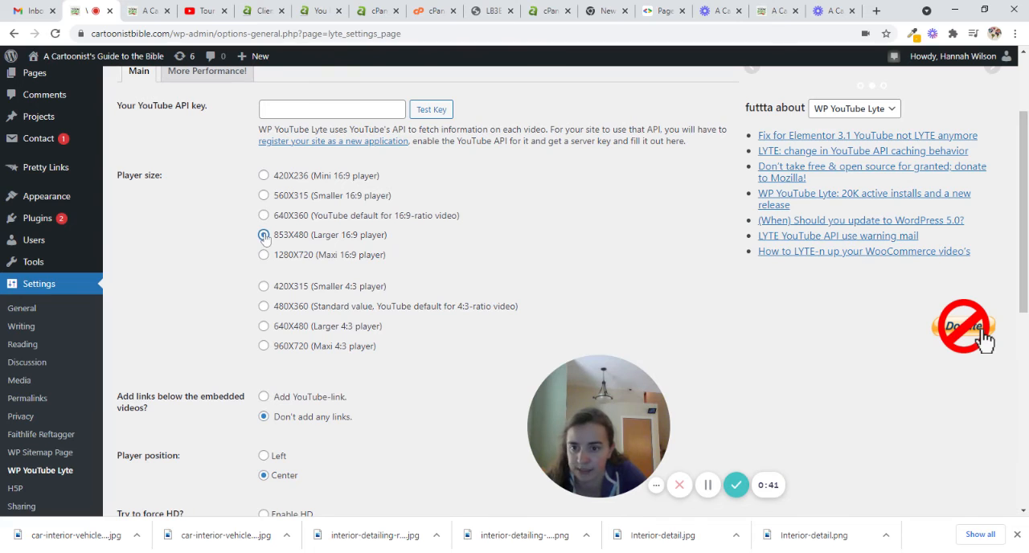
scroll(560, 219, "down", 5)
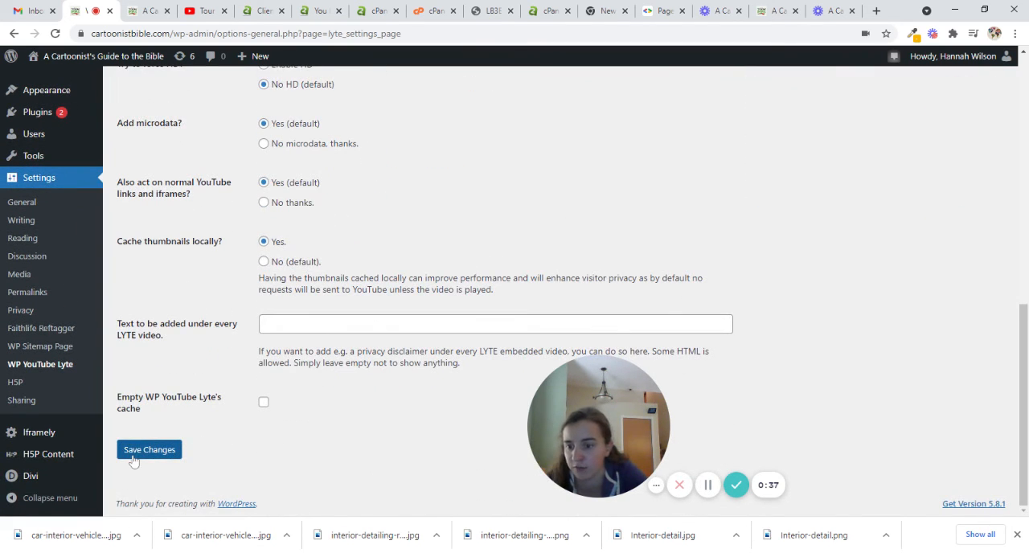
left_click(134, 460)
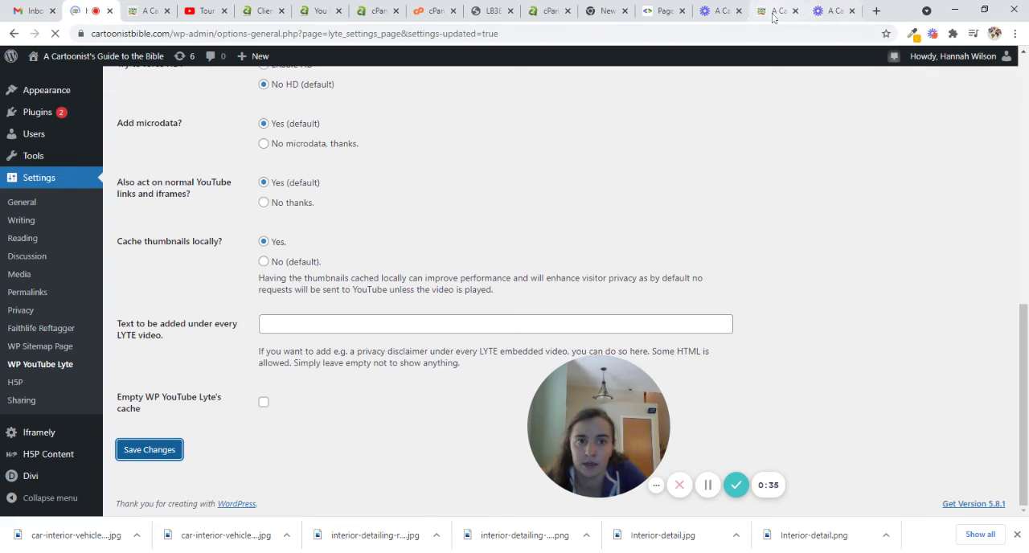
- Reload the live home page, inspect the embedded tour video at its new size, and briefly play and pause it
left_click(770, 15)
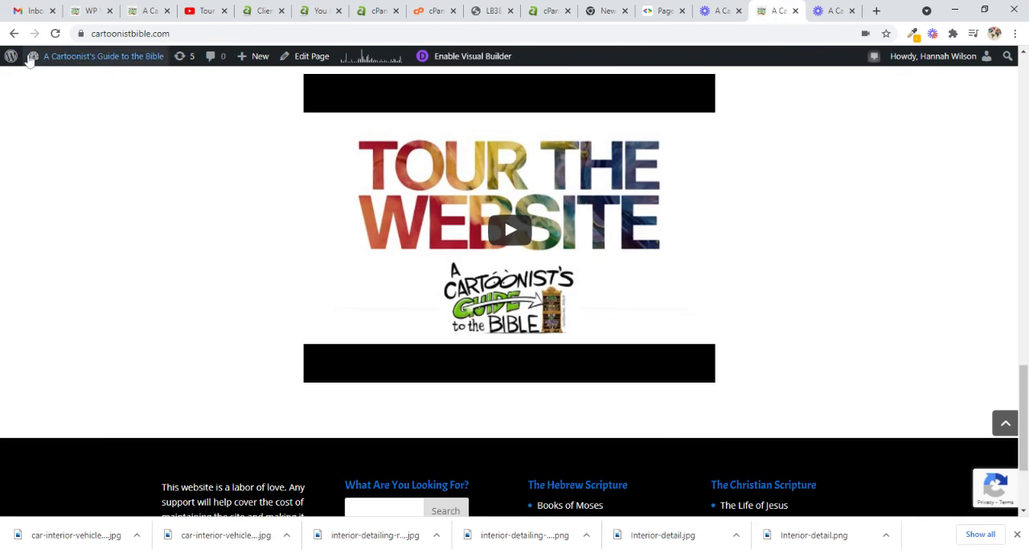
left_click(58, 36)
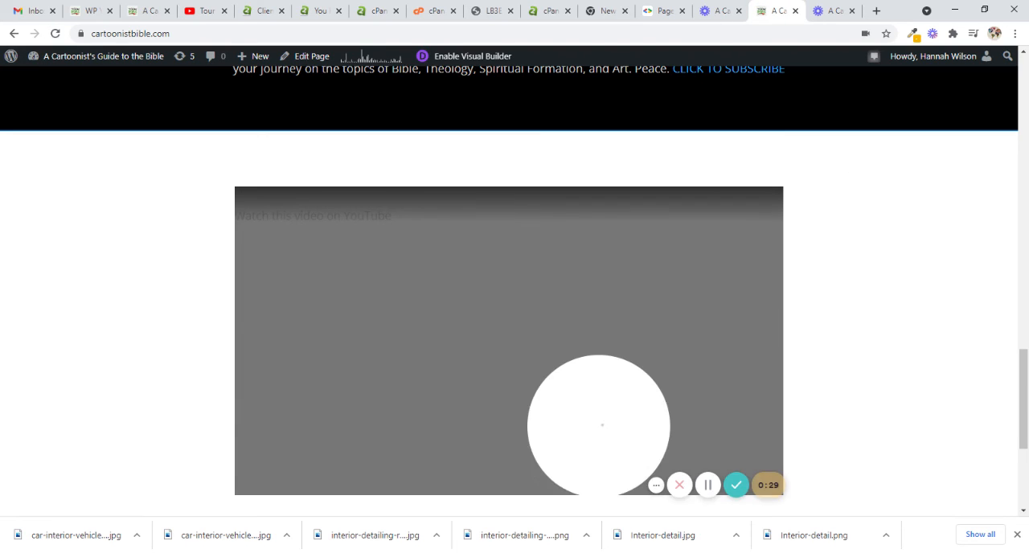
scroll(884, 164, "down", 2)
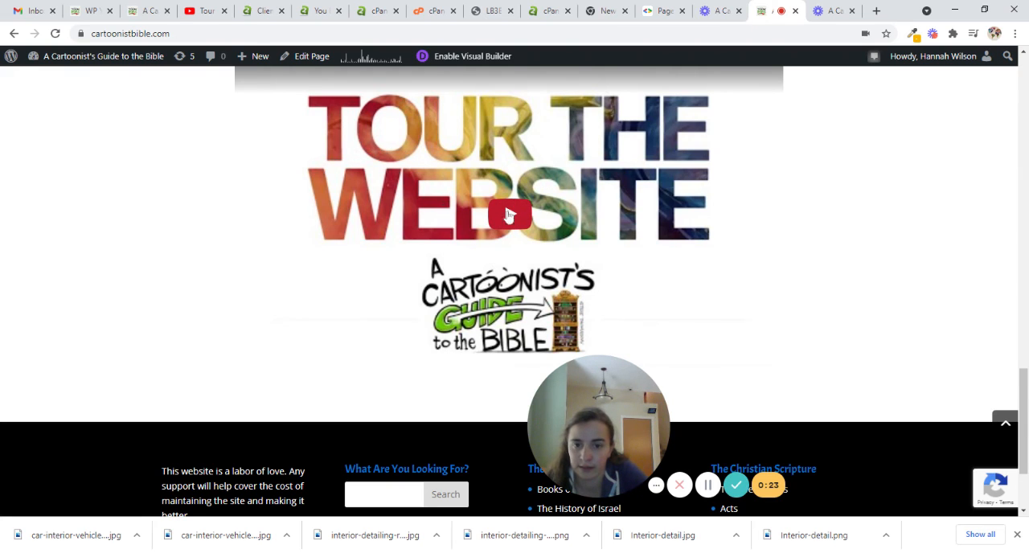
scroll(518, 217, "up", 1)
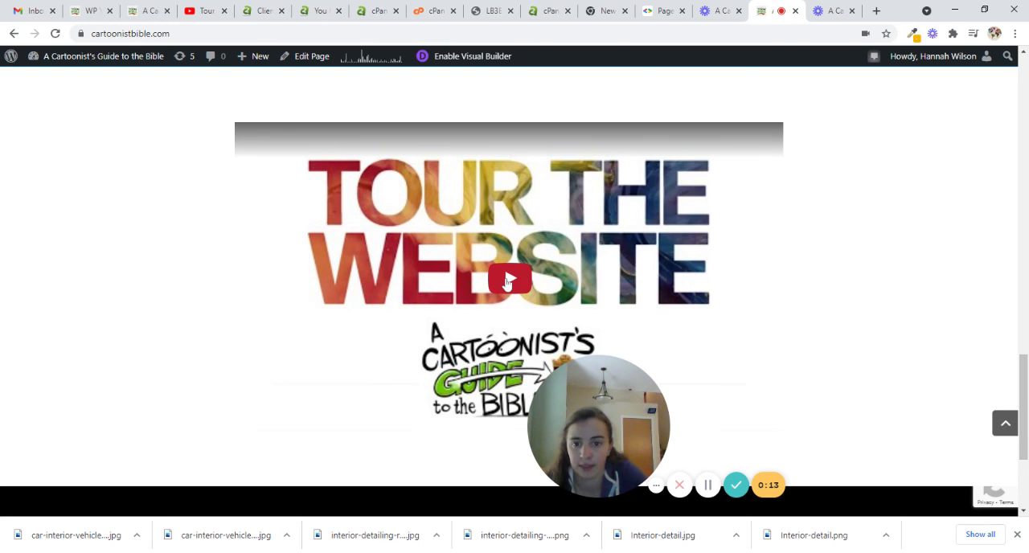
left_click(507, 282)
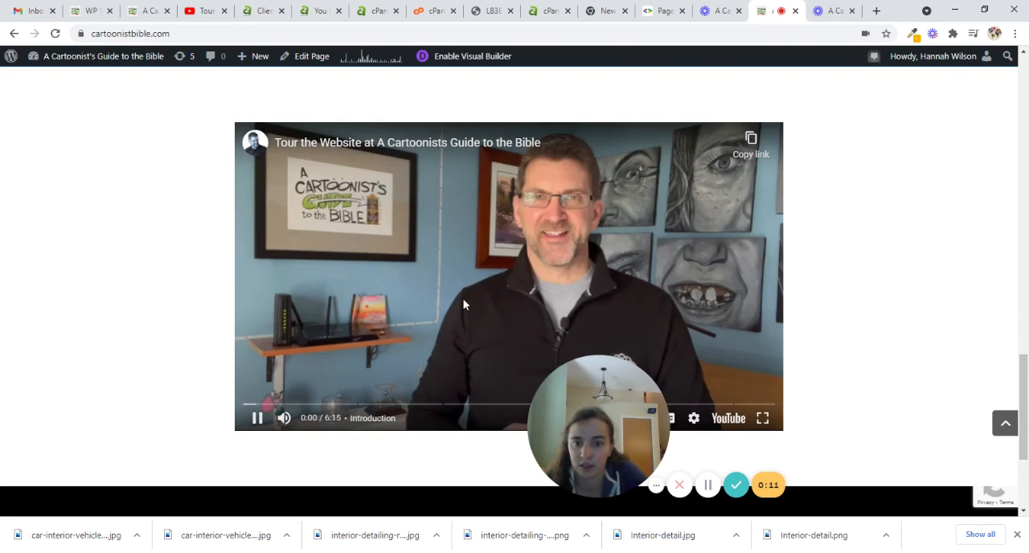
left_click(239, 425)
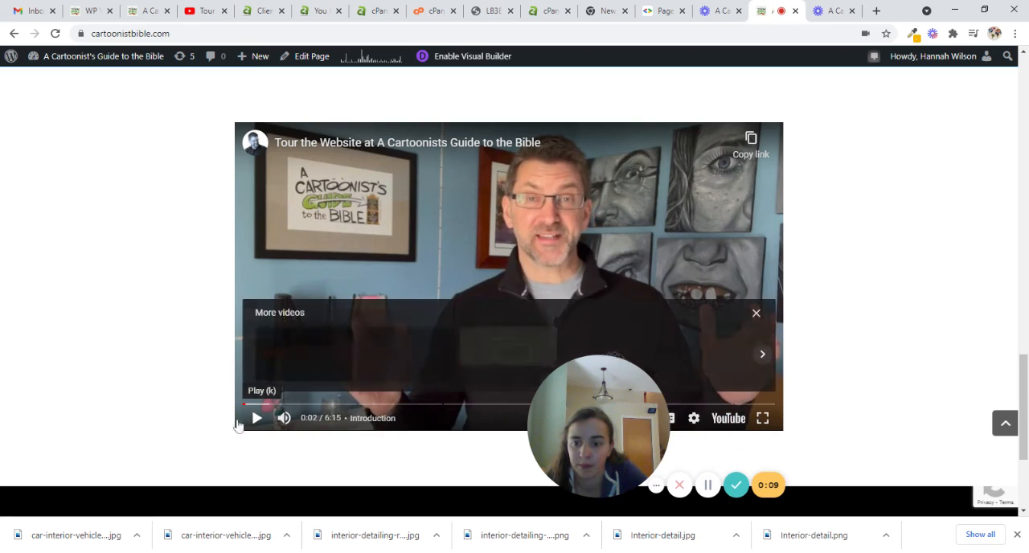